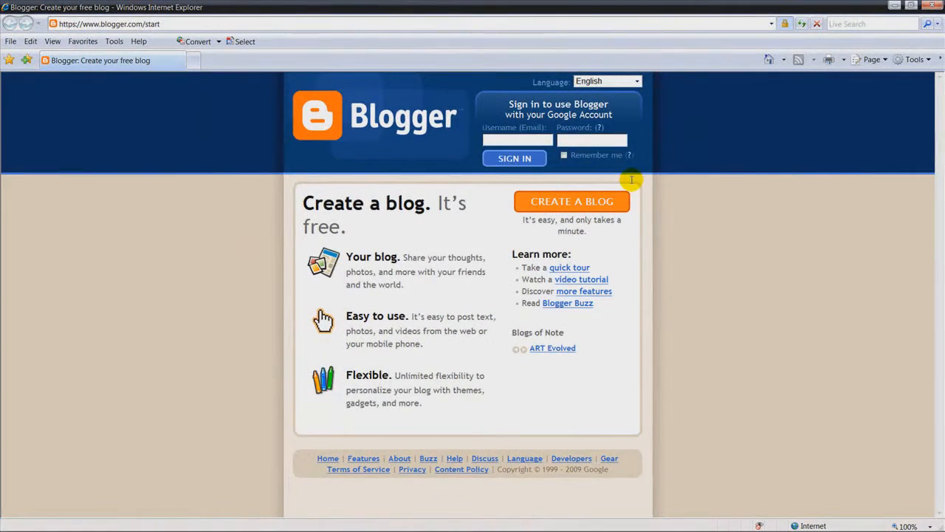
Step: Start a new blog, fill in the account e-mail, password, display name and verification word, accept the Terms, and submit
{"action": "left_click", "coordinate": [594, 202]}
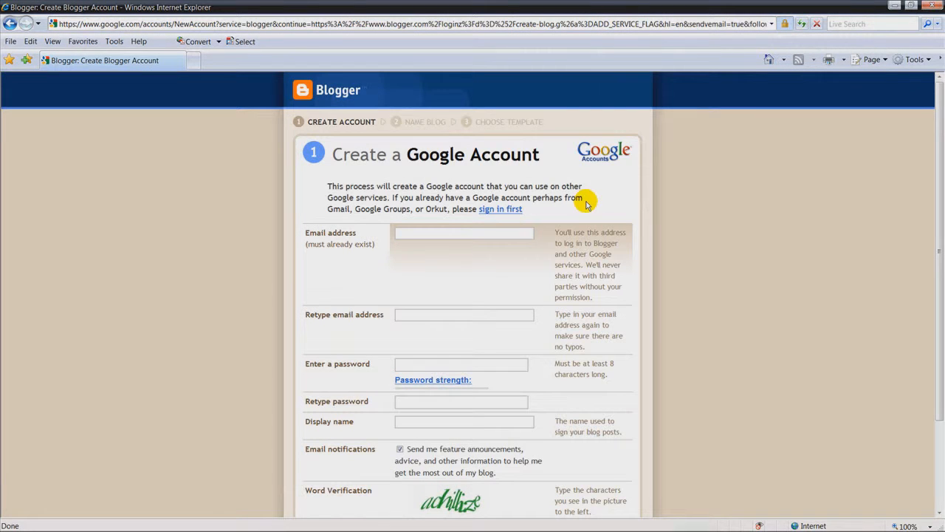
{"action": "left_click", "coordinate": [507, 233]}
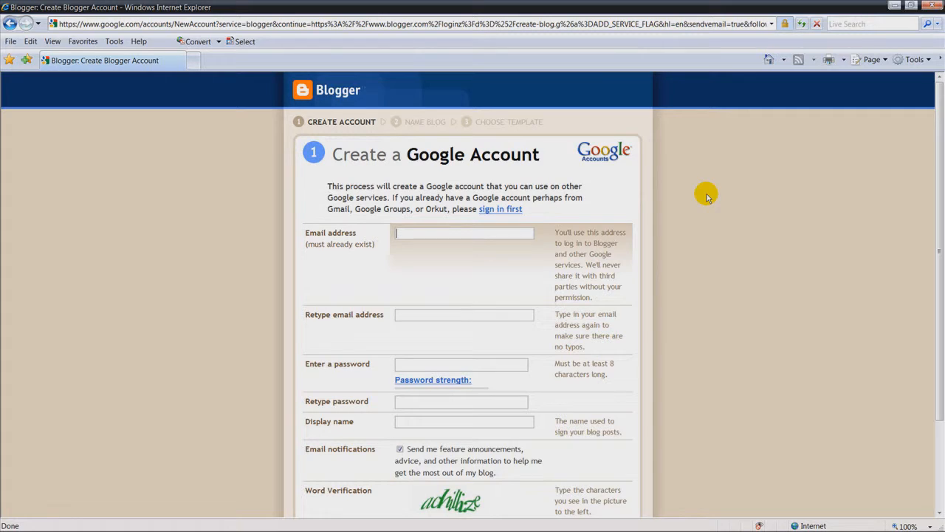
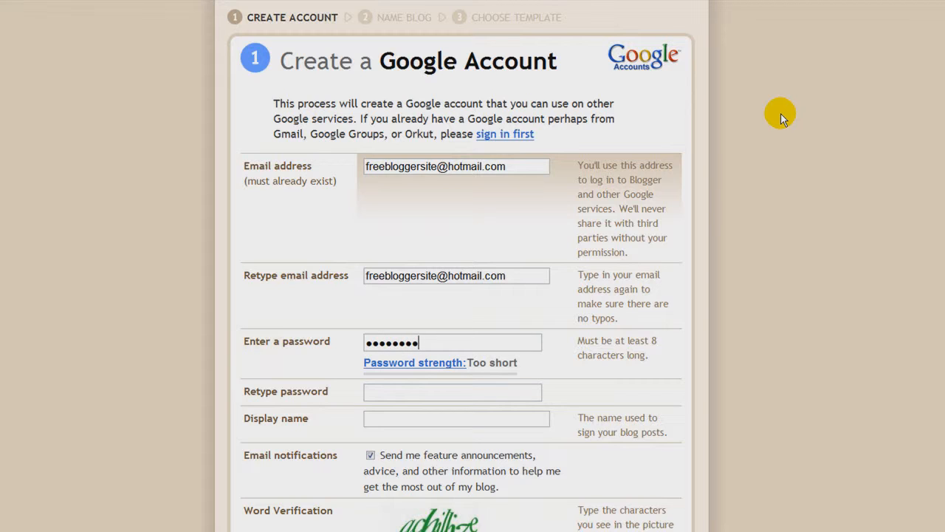
{"action": "key", "text": "Tab"}
{"action": "key", "text": "Tab"}
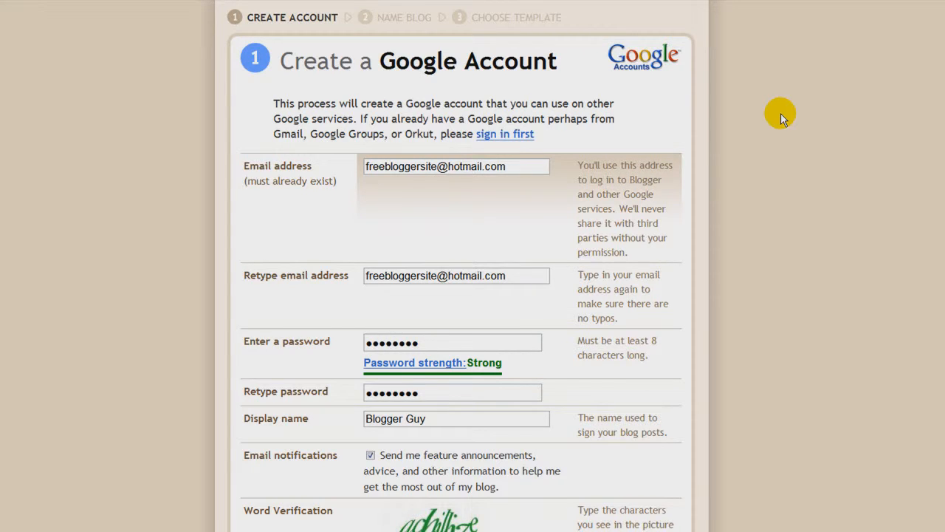
{"action": "scroll", "coordinate": [670, 111], "scroll_direction": "down", "scroll_amount": 3}
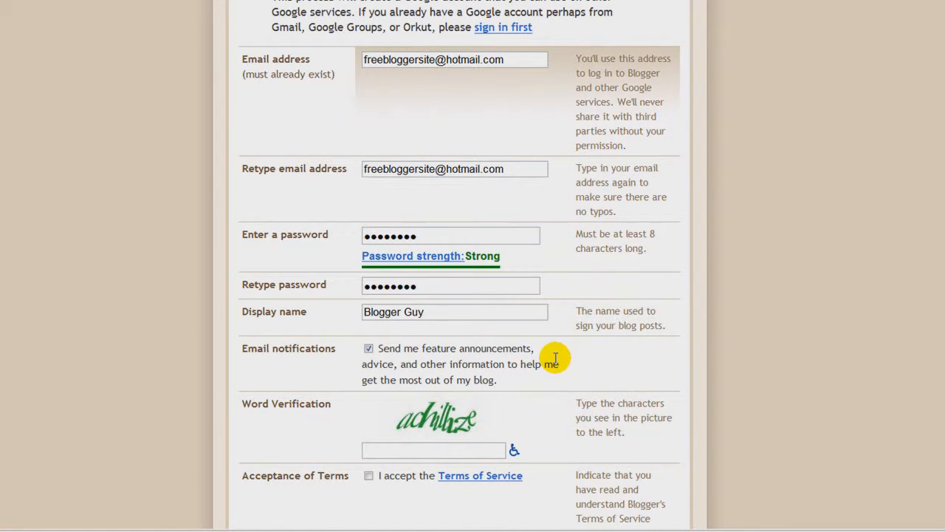
{"action": "type", "text": "achillize"}
{"action": "left_click", "coordinate": [368, 477]}
{"action": "scroll", "coordinate": [362, 477], "scroll_direction": "down", "scroll_amount": 1}
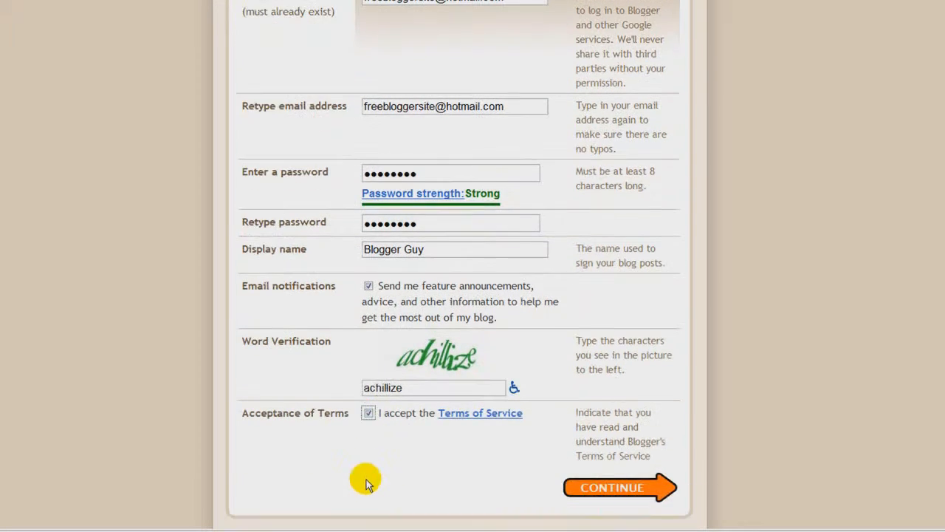
{"action": "left_click", "coordinate": [635, 494]}
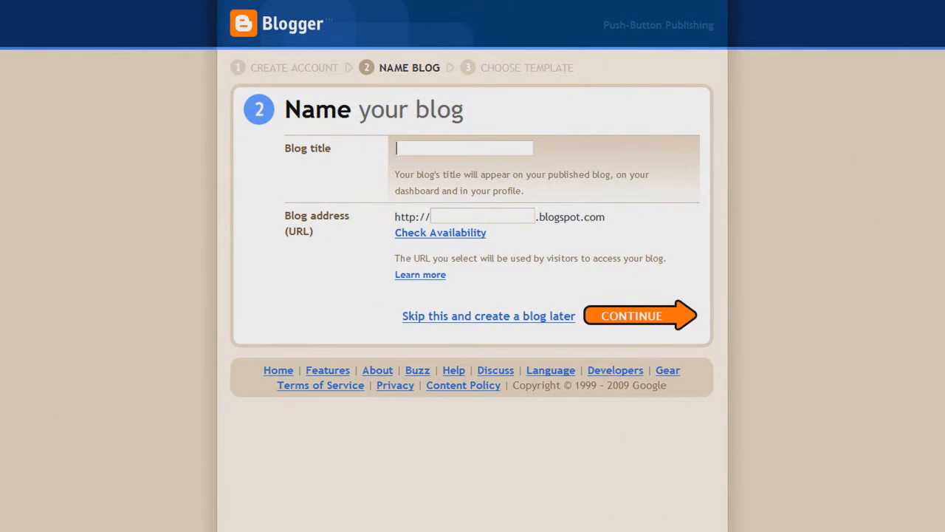
Step: Title the blog 'Free Blog Tutorial Site' and confirm the address awesomefreeblog123 is available
{"action": "type", "text": "reeblog"}
{"action": "key", "text": "BackSpace"}
{"action": "key", "text": "BackSpace"}
{"action": "type", "text": "og Tutorial Site"}
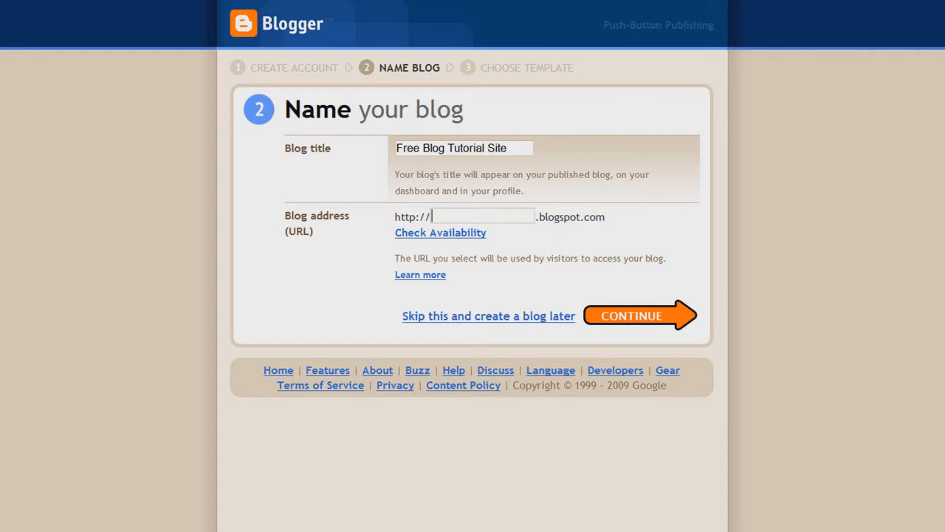
{"action": "type", "text": "awesomefreeblog123"}
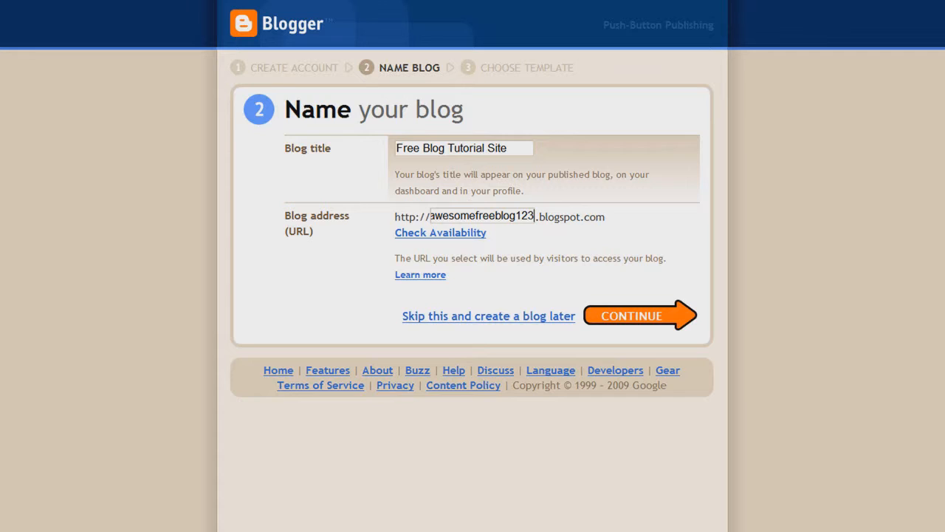
{"action": "left_click", "coordinate": [419, 234]}
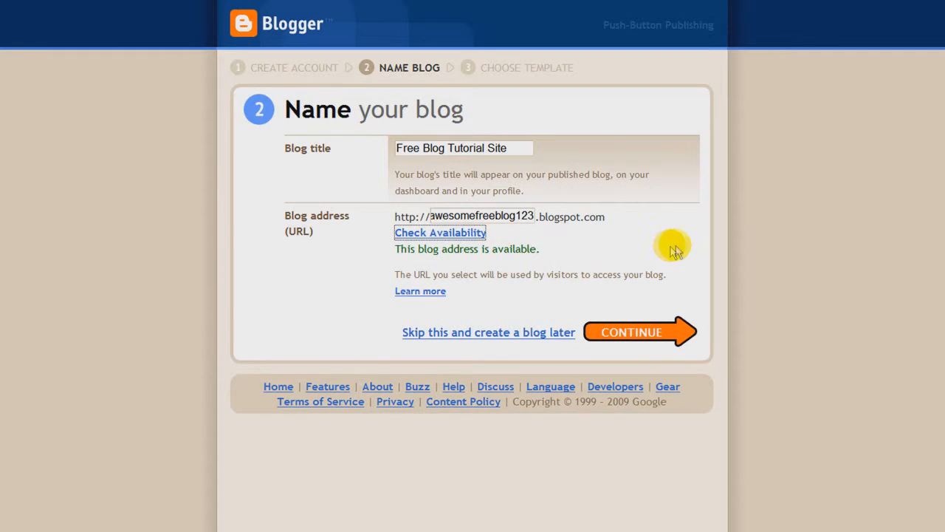
Step: Move on to the template step and preview the Sand Dollar template in its own window
{"action": "left_click", "coordinate": [635, 333]}
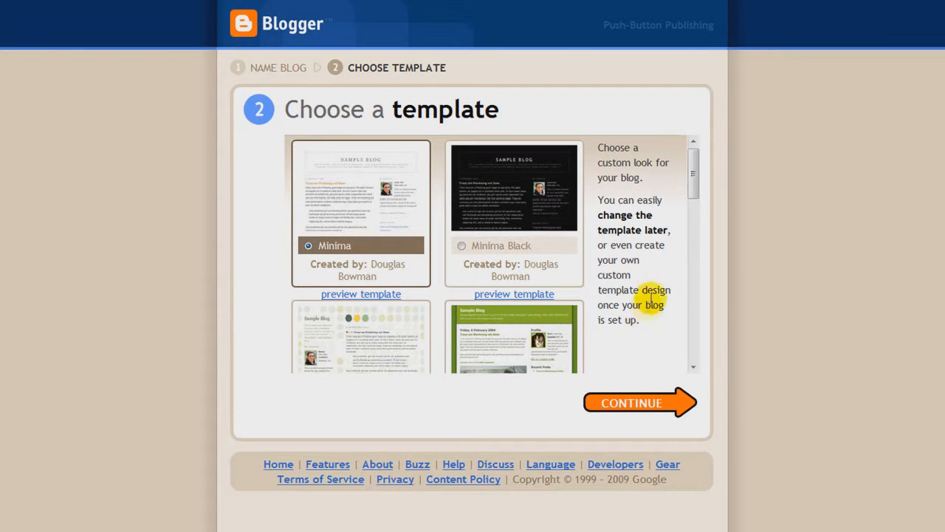
{"action": "left_click_drag", "start_coordinate": [696, 171], "coordinate": [685, 337]}
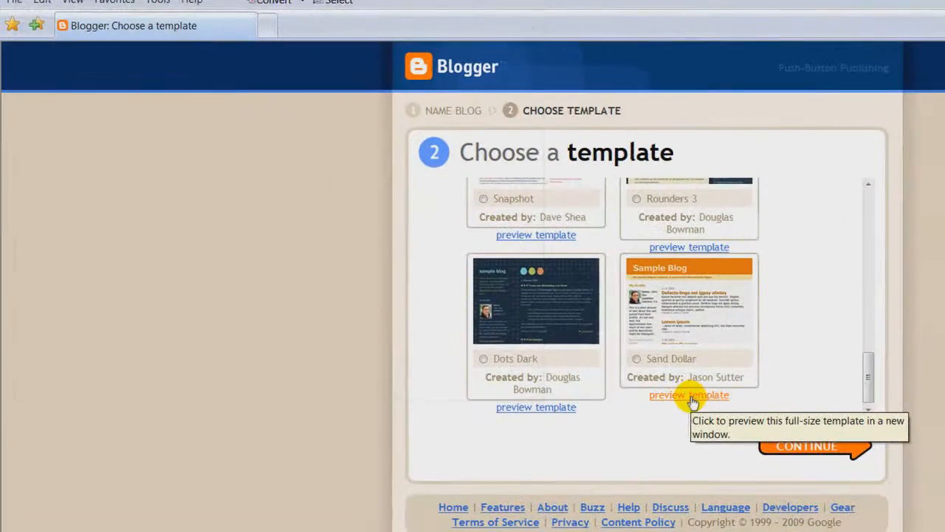
{"action": "left_click", "coordinate": [691, 396]}
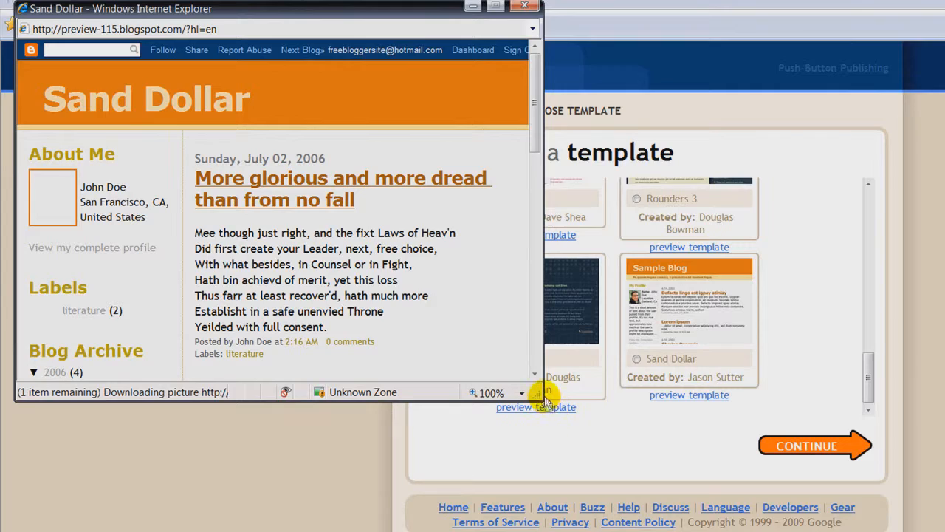
{"action": "left_click_drag", "start_coordinate": [535, 125], "coordinate": [513, 123]}
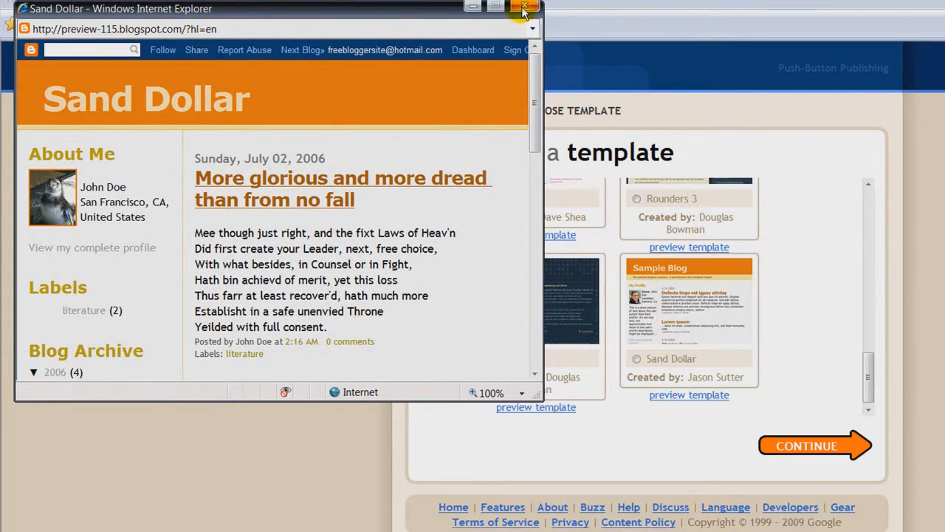
Step: Close the Sand Dollar preview, create the blog with that template, and start blogging
{"action": "left_click", "coordinate": [523, 9]}
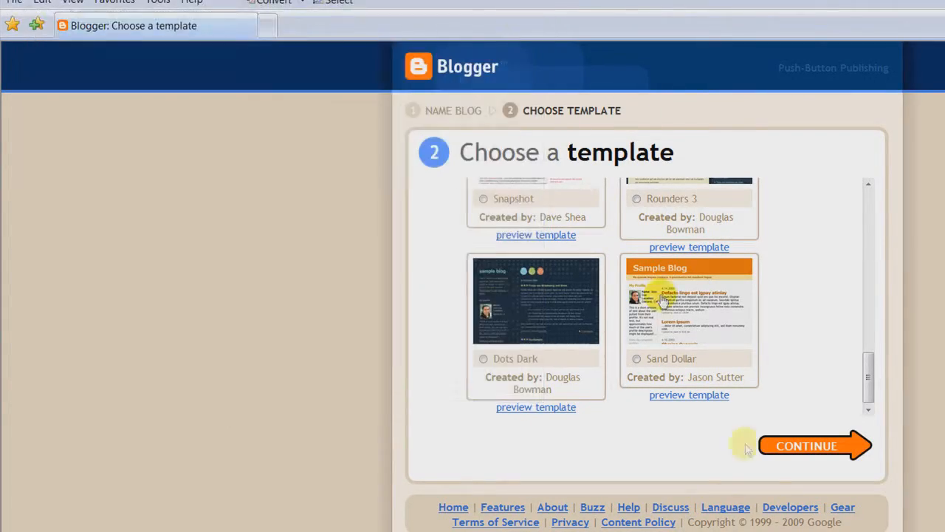
{"action": "left_click", "coordinate": [816, 452]}
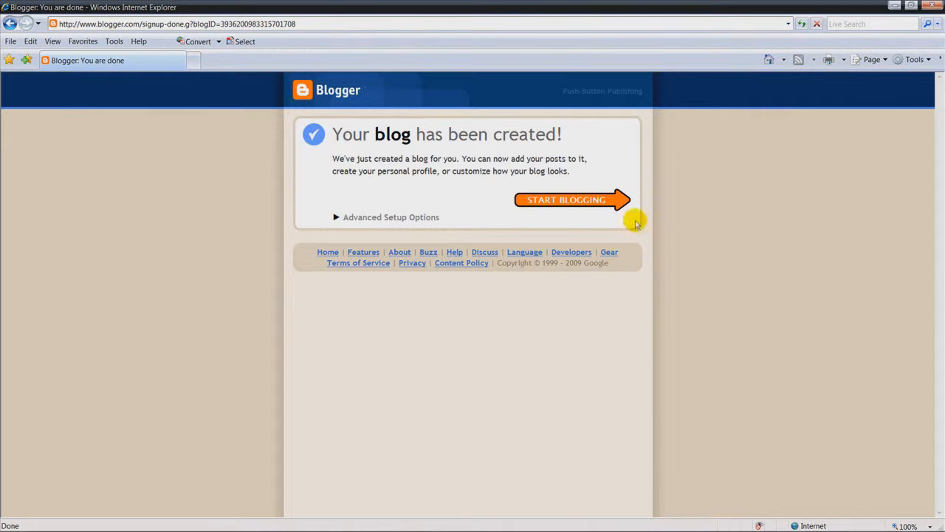
{"action": "left_click", "coordinate": [561, 202]}
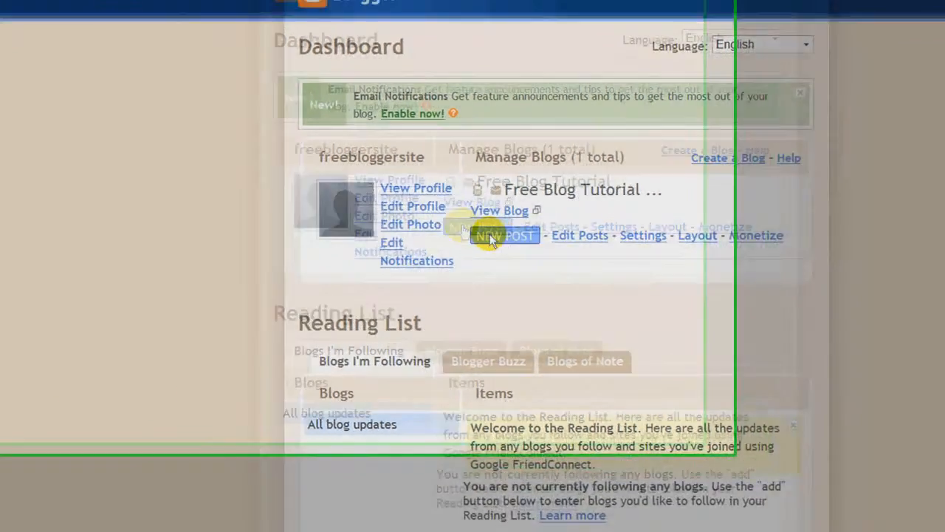
Step: Write 'Test Post' with the body 'This is a test to see how it will show up on my website.' in HTML view
{"action": "left_click", "coordinate": [490, 237]}
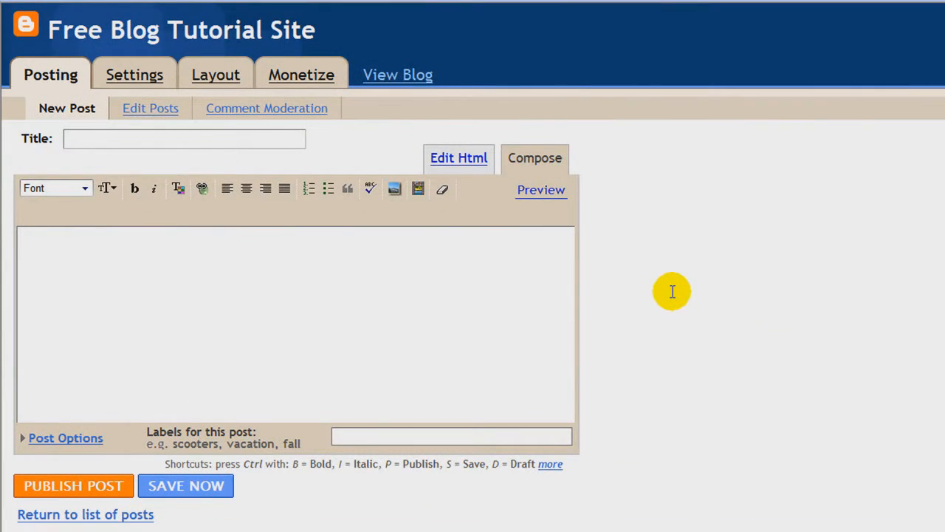
{"action": "left_click", "coordinate": [186, 138]}
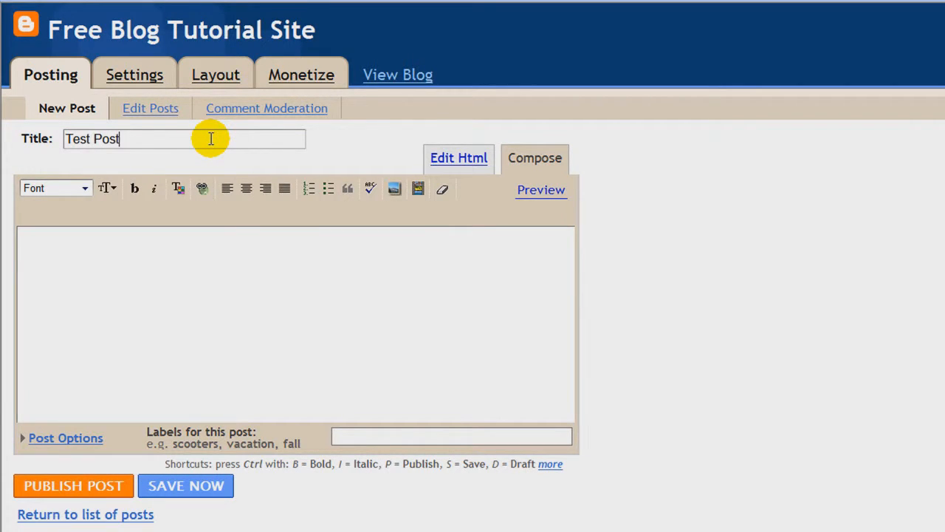
{"action": "type", "text": "This is a test to see "}
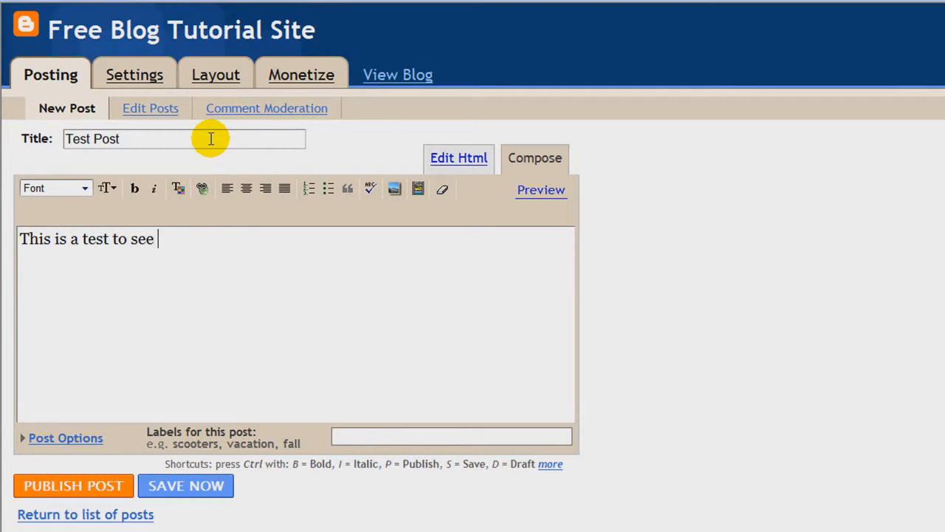
{"action": "type", "text": "how it will show up"}
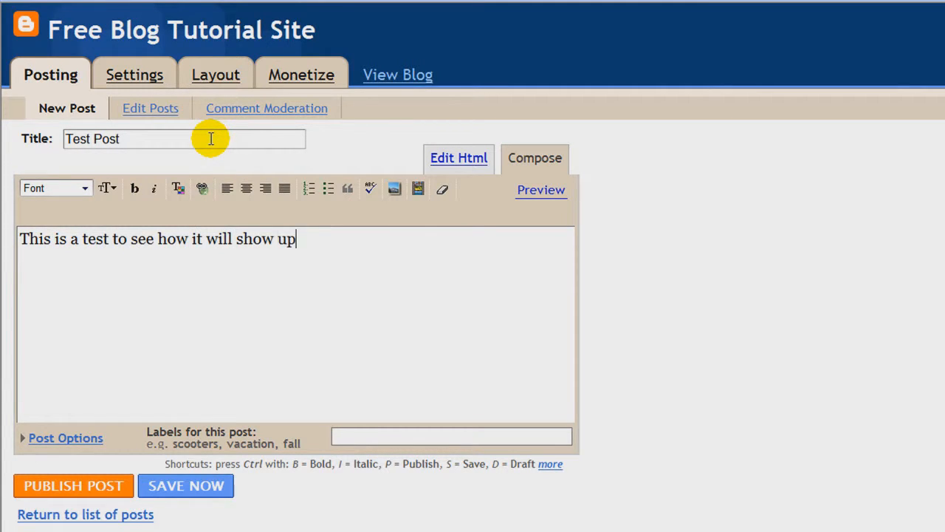
{"action": "type", "text": " on my website."}
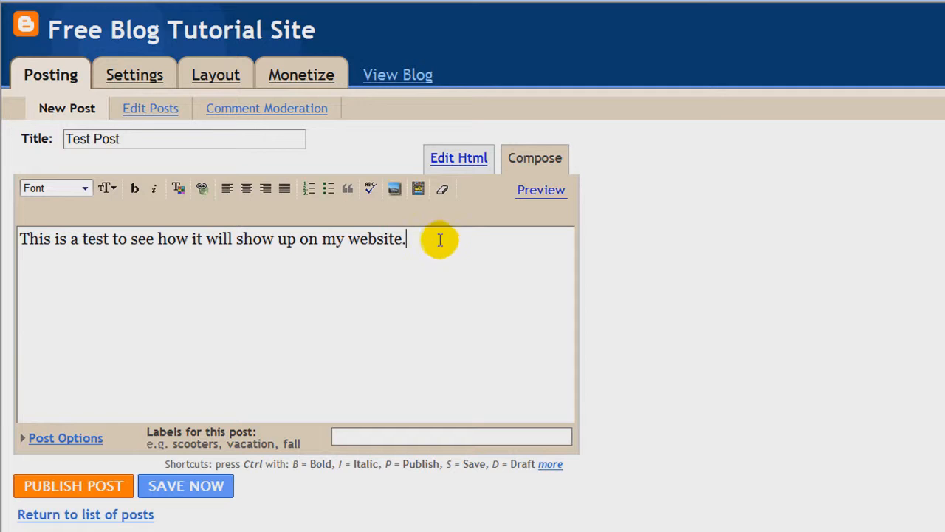
{"action": "left_click", "coordinate": [458, 170]}
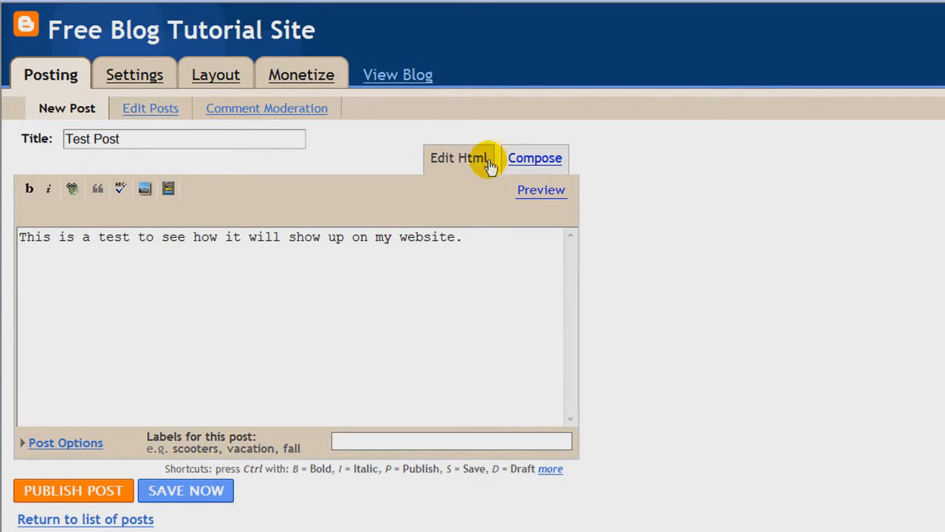
Step: Back in Compose, color the post sentence red and set it to the Largest size
{"action": "left_click", "coordinate": [513, 164]}
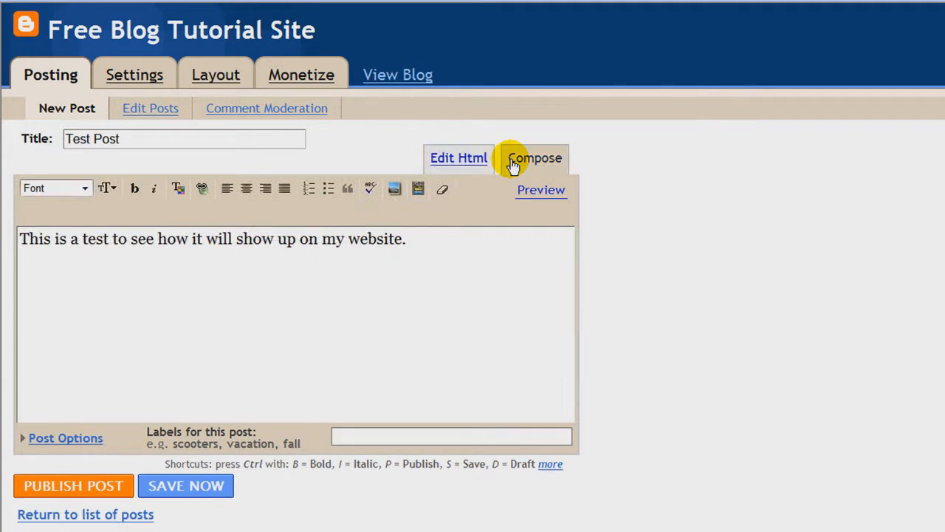
{"action": "left_click_drag", "start_coordinate": [422, 239], "coordinate": [68, 205]}
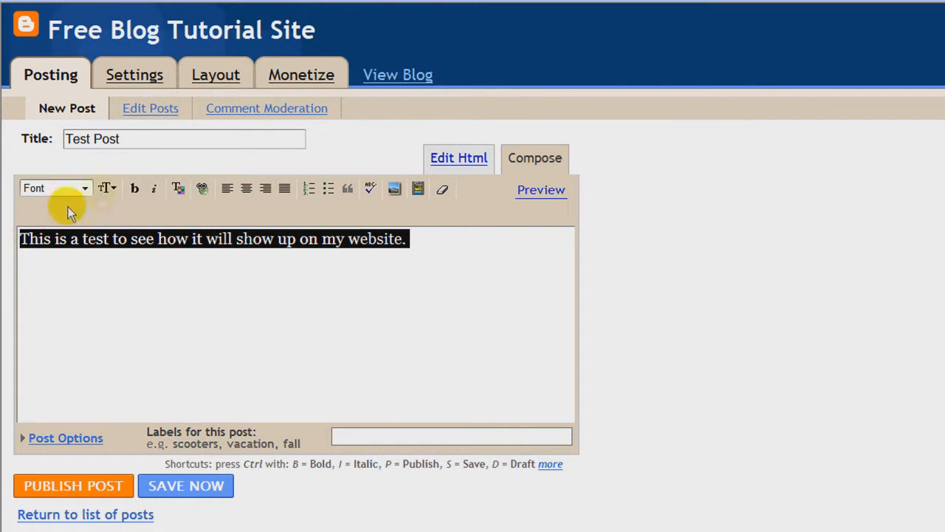
{"action": "left_click", "coordinate": [177, 187]}
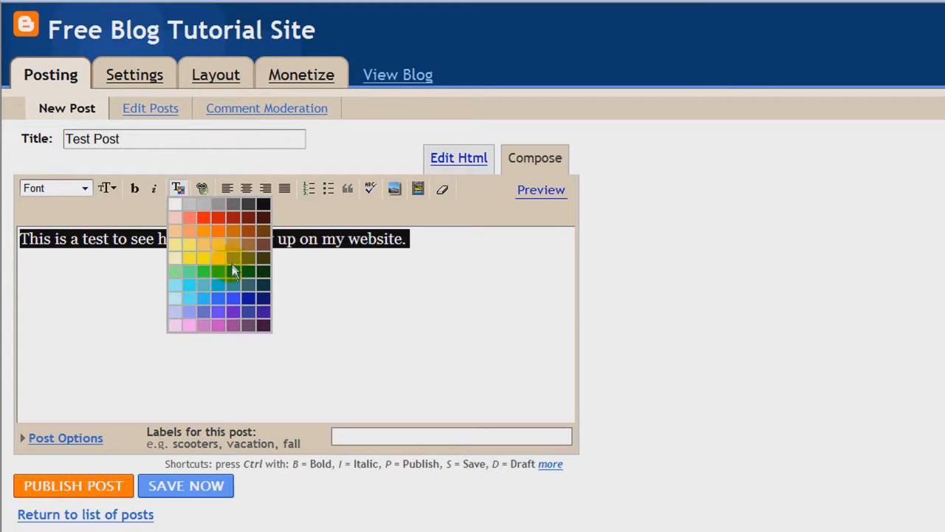
{"action": "left_click", "coordinate": [203, 284]}
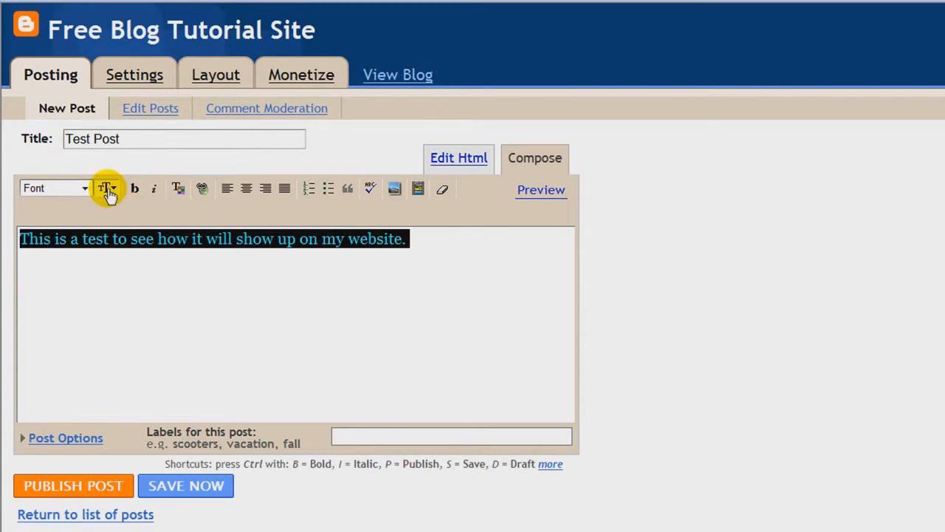
{"action": "left_click", "coordinate": [107, 189]}
{"action": "left_click", "coordinate": [140, 306]}
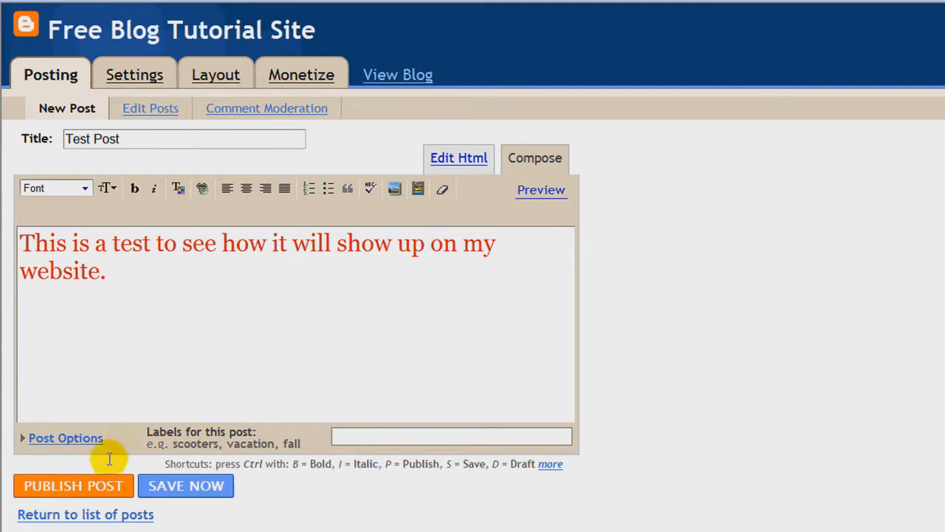
Step: Publish Test Post and check its large red text on the live blog
{"action": "left_click", "coordinate": [81, 487]}
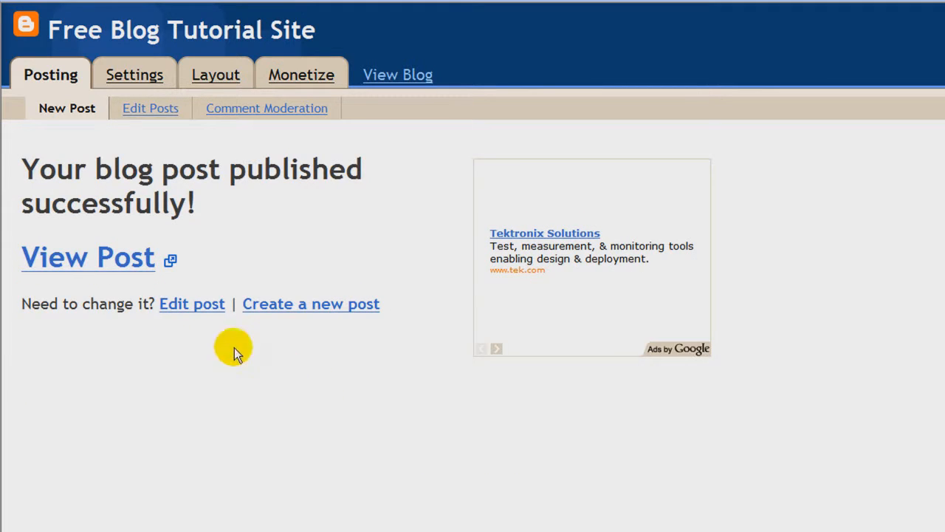
{"action": "left_click", "coordinate": [107, 271]}
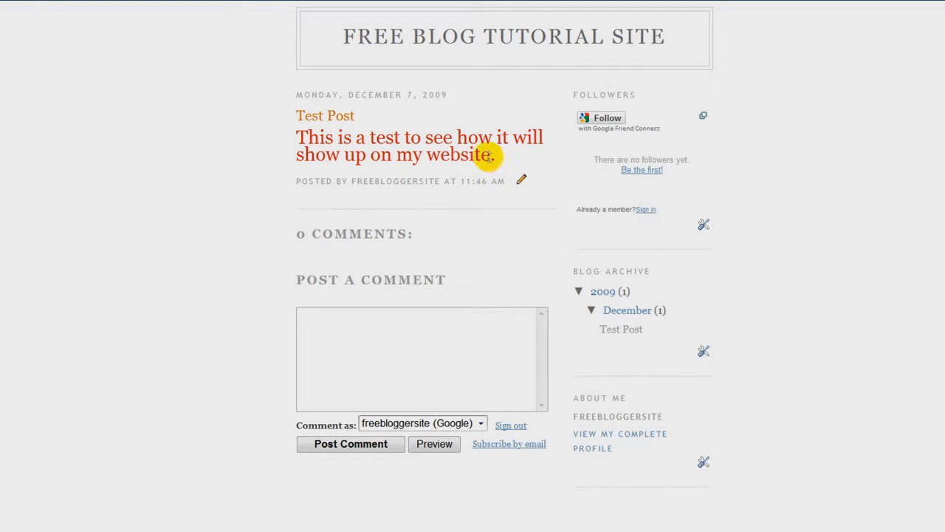
{"action": "scroll", "coordinate": [336, 148], "scroll_direction": "down", "scroll_amount": 2}
{"action": "scroll", "coordinate": [335, 146], "scroll_direction": "up", "scroll_amount": 2}
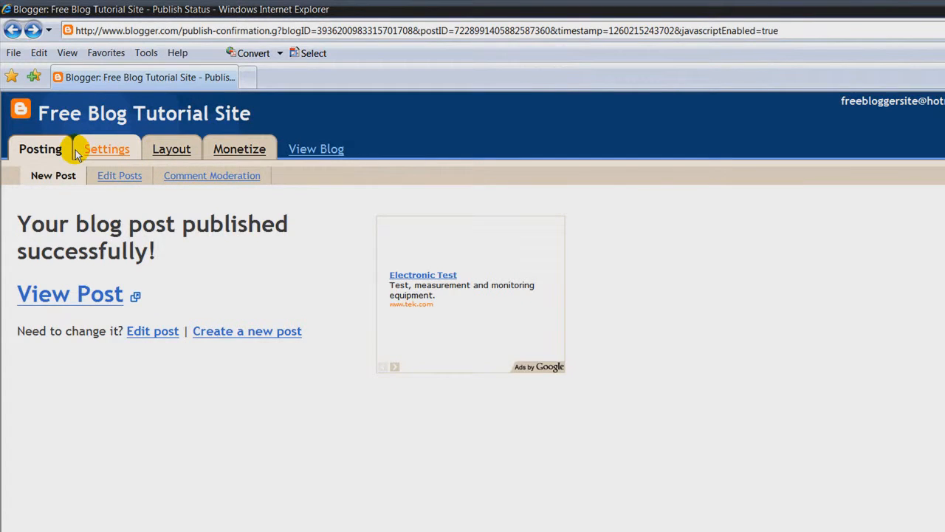
Step: Navigate from Posting through Edit Posts to the Comment Moderation page
{"action": "left_click", "coordinate": [37, 149]}
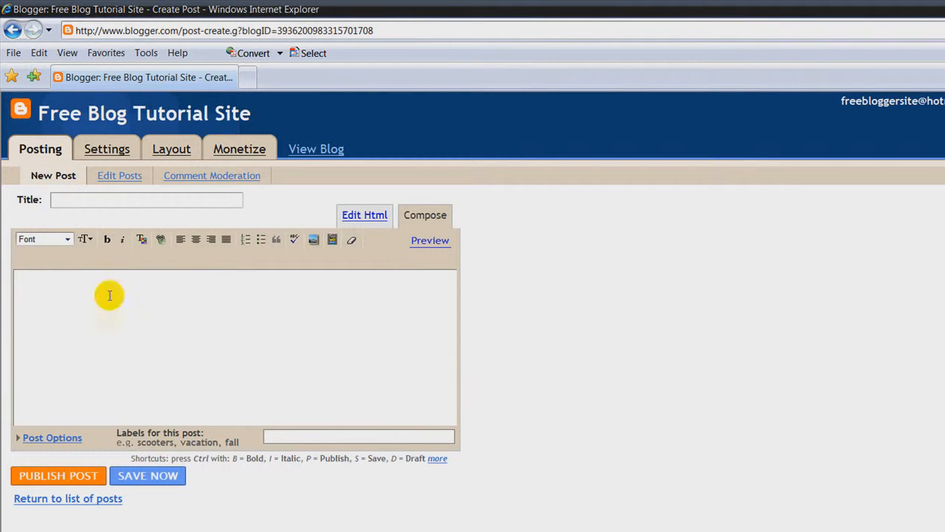
{"action": "left_click", "coordinate": [120, 181]}
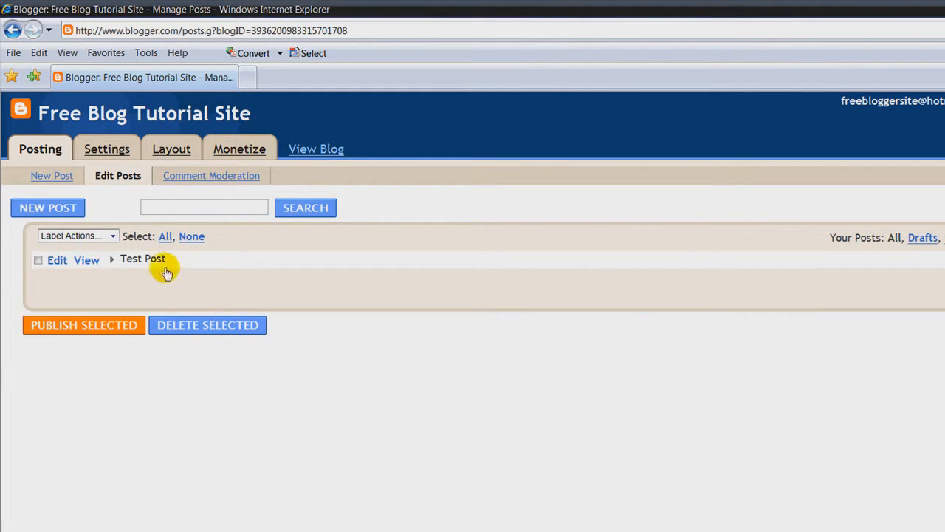
{"action": "left_click", "coordinate": [182, 181]}
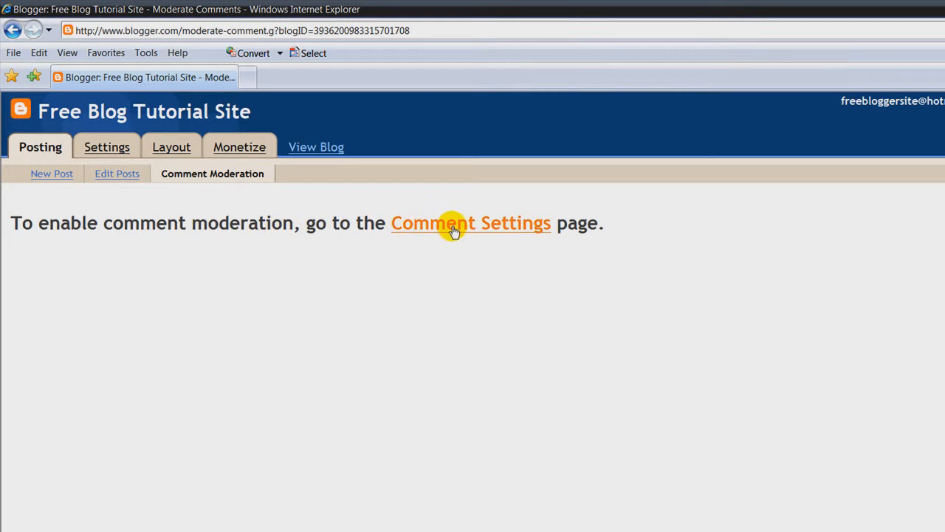
Step: In Comment Settings, let Anyone comment and place the comment form in a pop-up window
{"action": "left_click", "coordinate": [418, 231]}
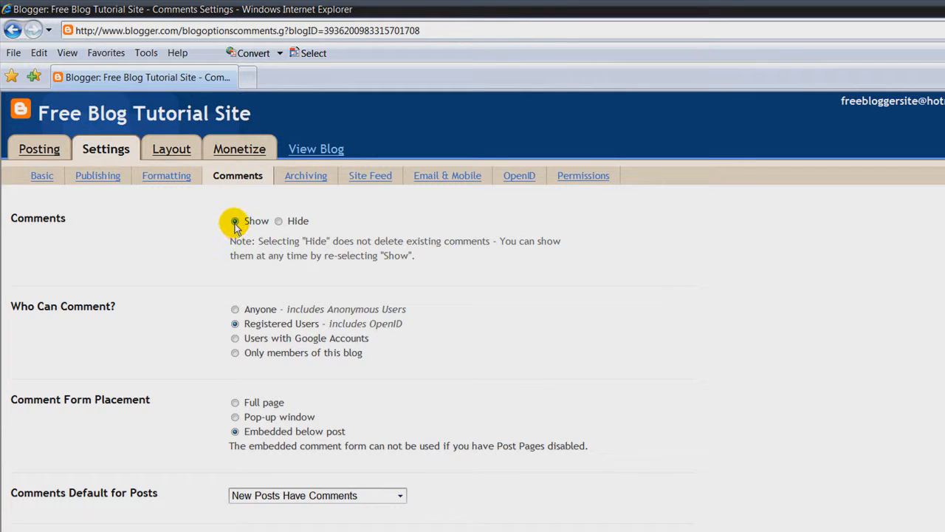
{"action": "left_click", "coordinate": [233, 310]}
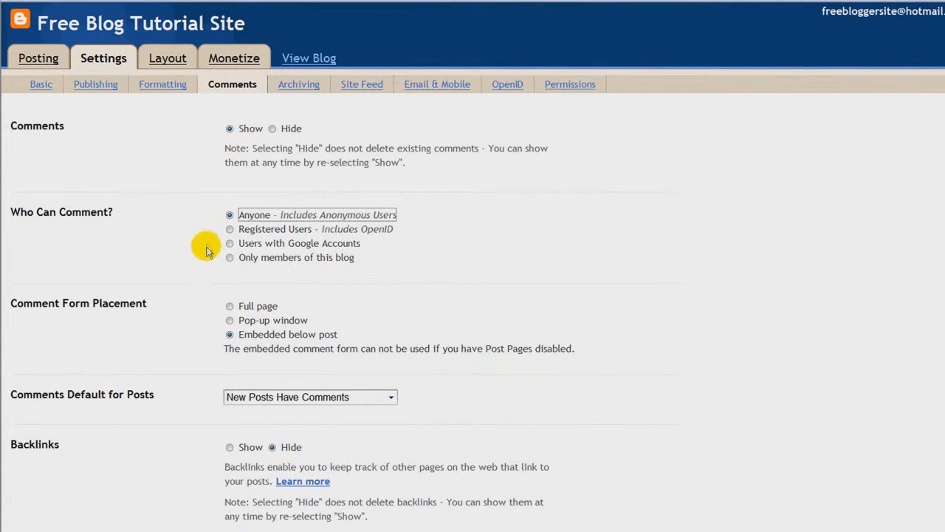
{"action": "left_click", "coordinate": [229, 320]}
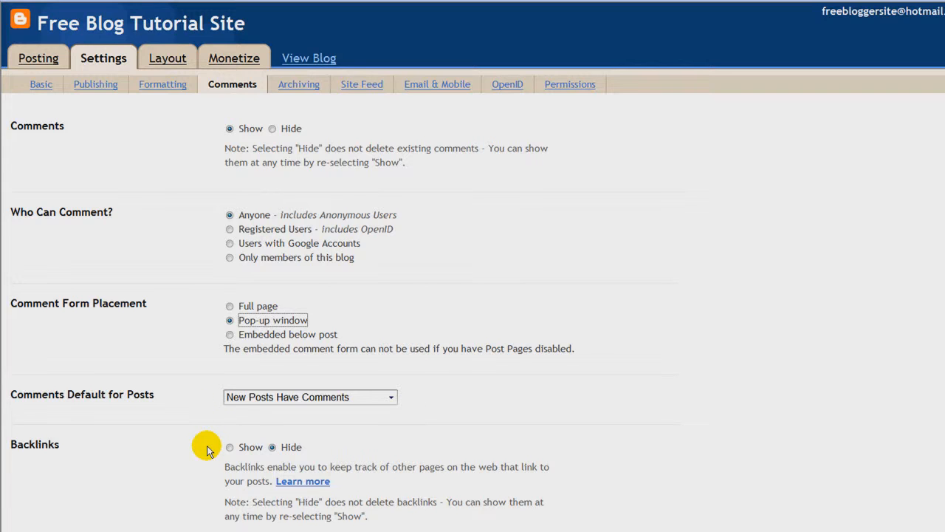
{"action": "scroll", "coordinate": [207, 450], "scroll_direction": "down", "scroll_amount": 3}
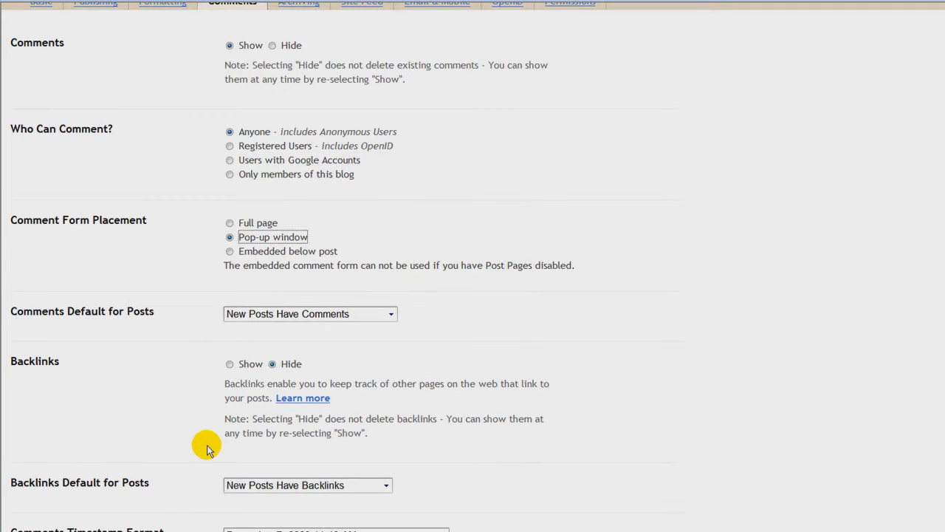
{"action": "scroll", "coordinate": [207, 451], "scroll_direction": "down", "scroll_amount": 3}
{"action": "scroll", "coordinate": [206, 450], "scroll_direction": "down", "scroll_amount": 3}
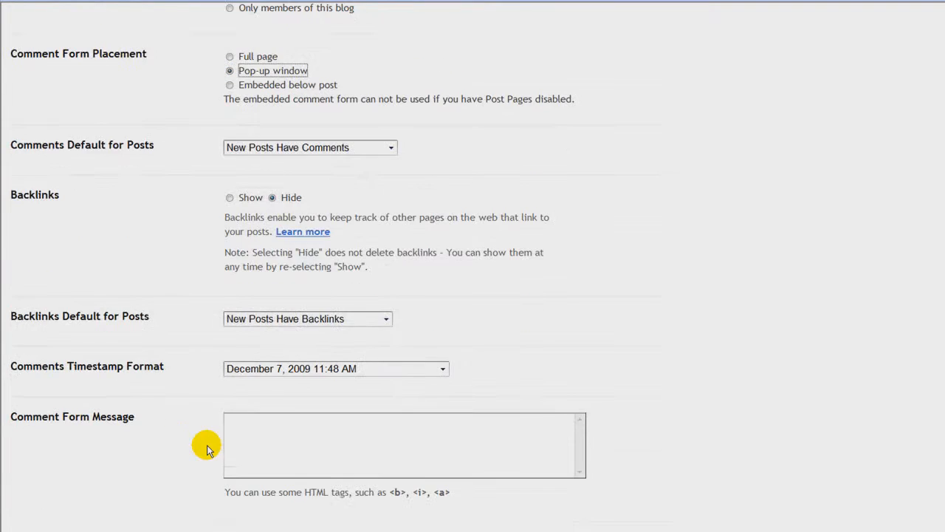
{"action": "scroll", "coordinate": [206, 450], "scroll_direction": "down", "scroll_amount": 3}
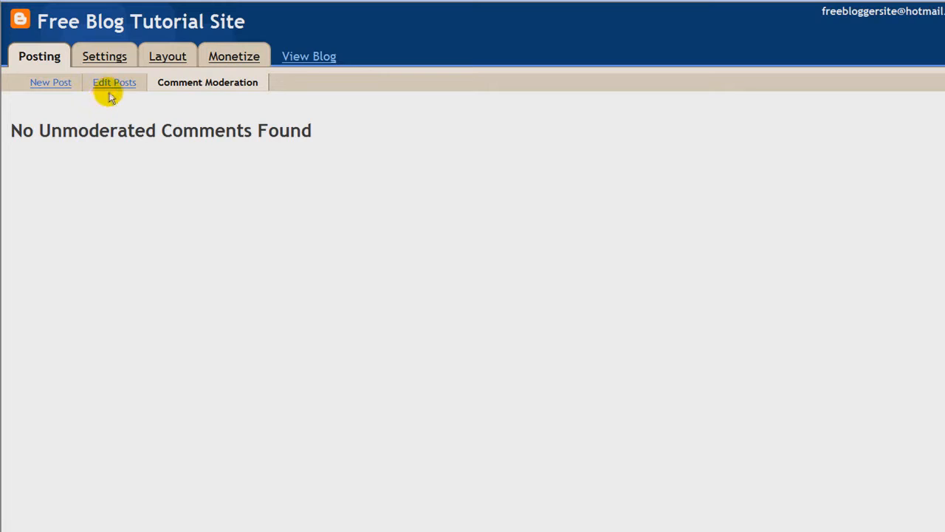
Step: Open the blog's Basic settings from the Settings tab
{"action": "left_click", "coordinate": [94, 58]}
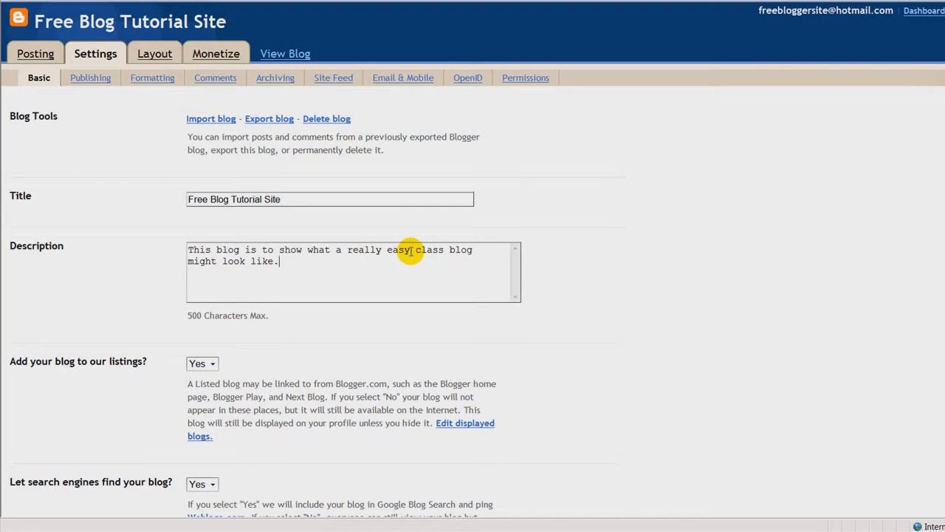
Step: Scroll down past the new class-blog description through Basic settings to Global Settings
{"action": "scroll", "coordinate": [359, 312], "scroll_direction": "down", "scroll_amount": 2}
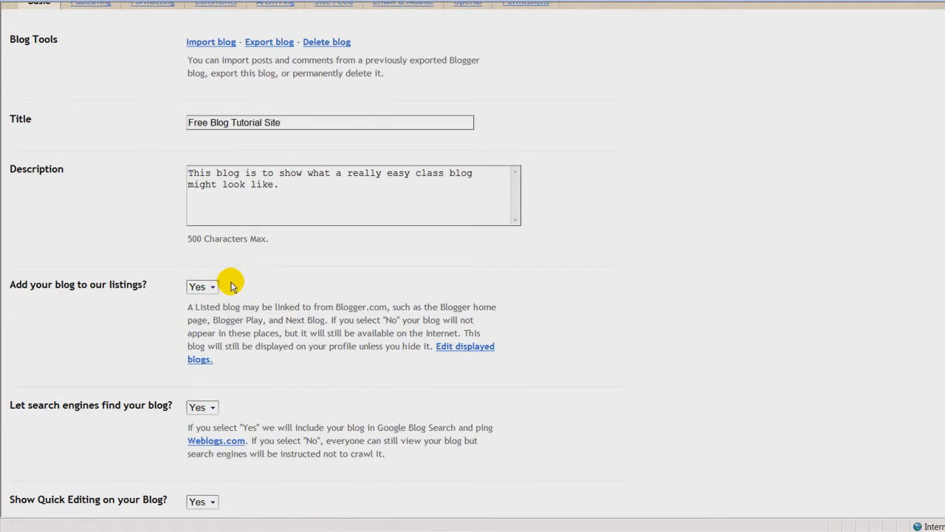
{"action": "scroll", "coordinate": [231, 285], "scroll_direction": "down", "scroll_amount": 2}
{"action": "scroll", "coordinate": [231, 281], "scroll_direction": "down", "scroll_amount": 2}
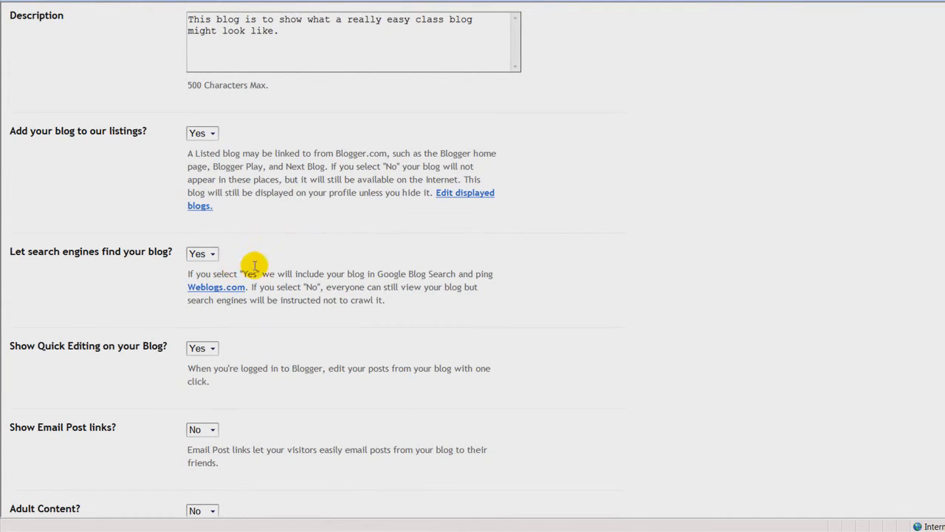
{"action": "scroll", "coordinate": [231, 280], "scroll_direction": "down", "scroll_amount": 2}
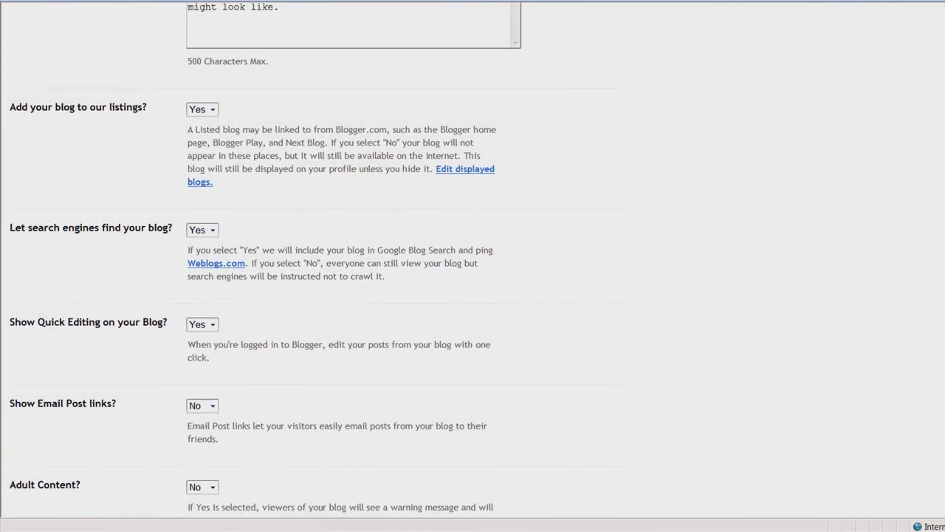
{"action": "scroll", "coordinate": [231, 281], "scroll_direction": "down", "scroll_amount": 3}
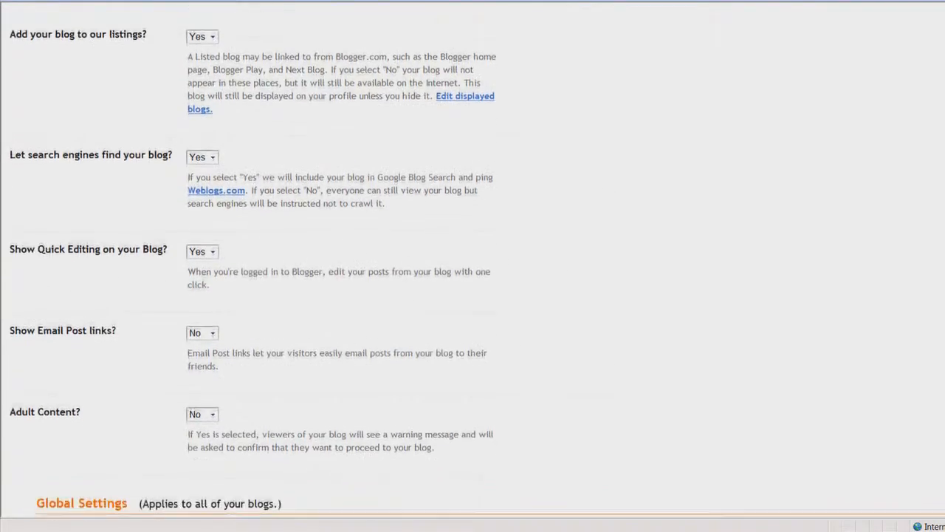
{"action": "scroll", "coordinate": [266, 260], "scroll_direction": "down", "scroll_amount": 2}
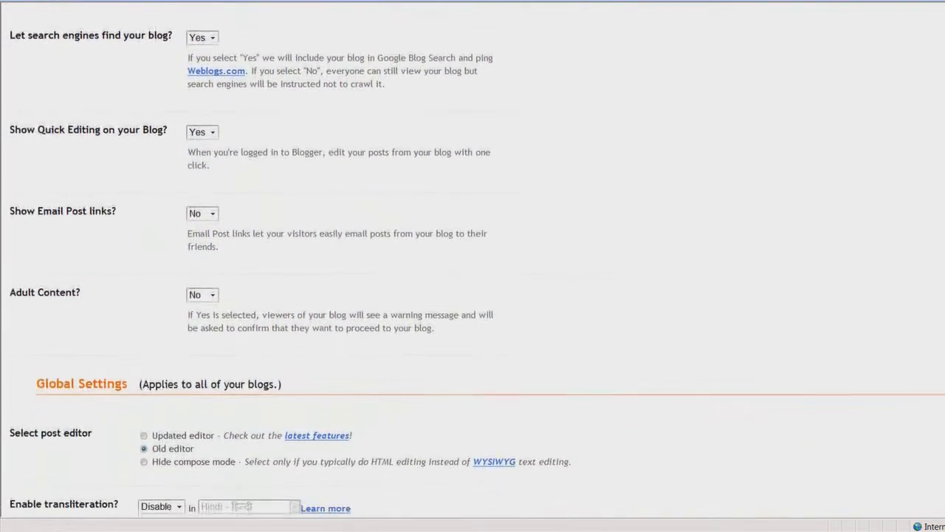
{"action": "scroll", "coordinate": [265, 261], "scroll_direction": "down", "scroll_amount": 1}
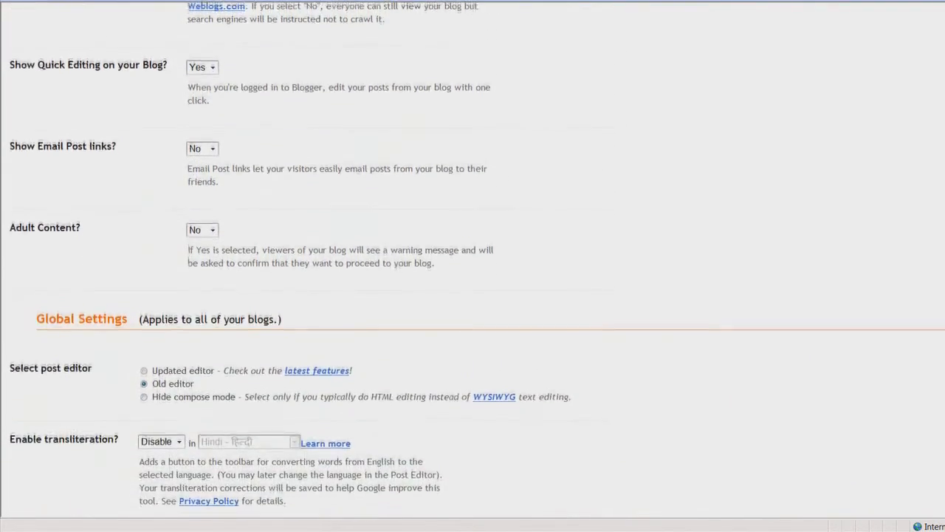